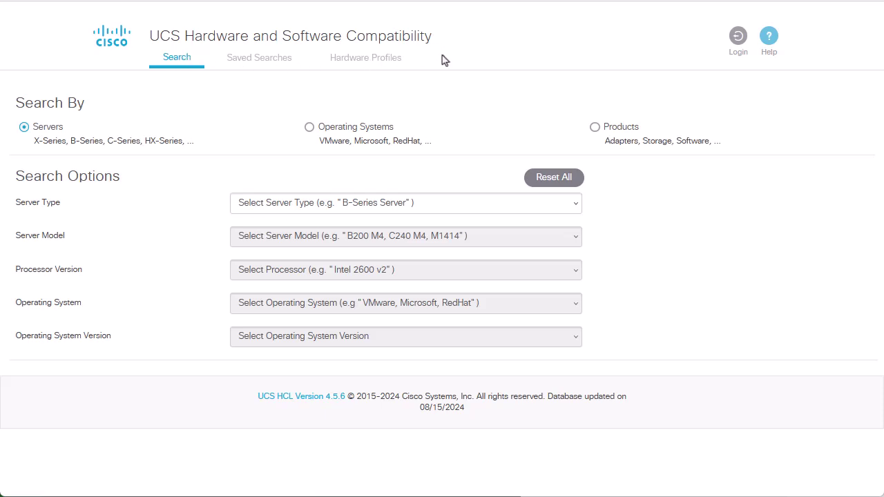
- Filter compatibility to C-Series C240 M4S2, Xeon E5-2600 v3, VMware ESXi 7.0 U1
click(573, 210)
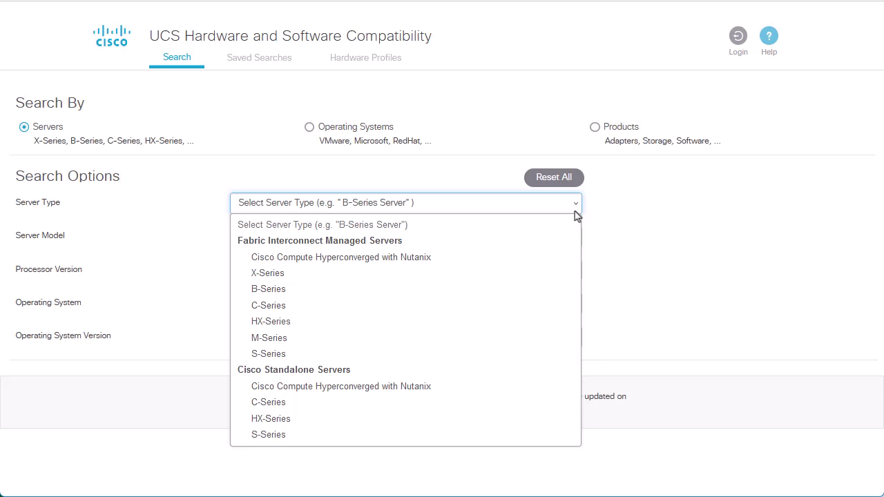
click(280, 403)
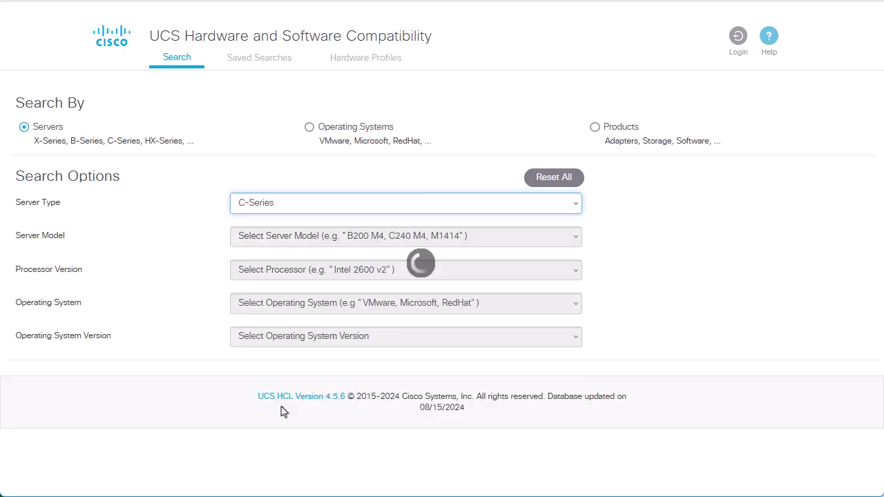
click(576, 240)
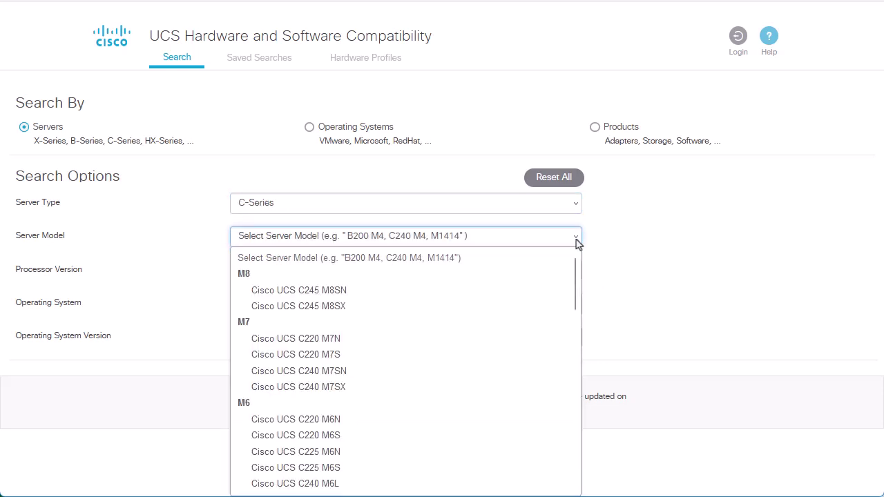
scroll(422, 306, down, 4)
scroll(422, 306, down, 6)
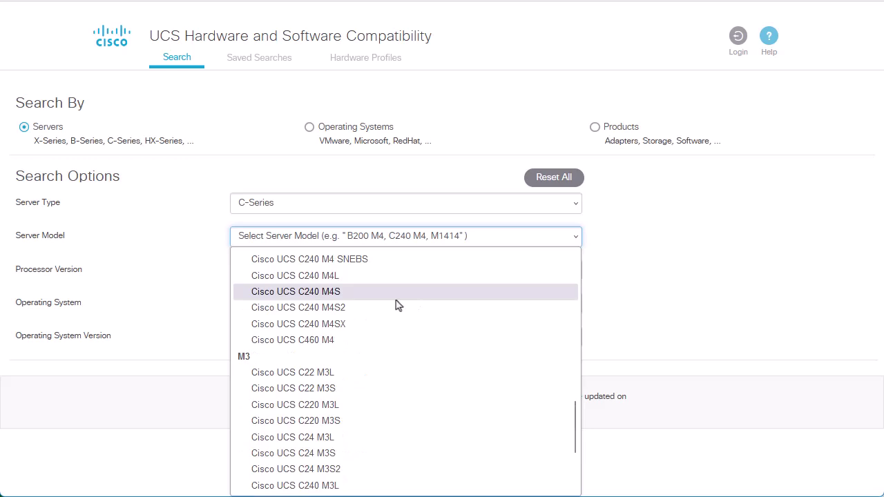
click(323, 310)
click(523, 277)
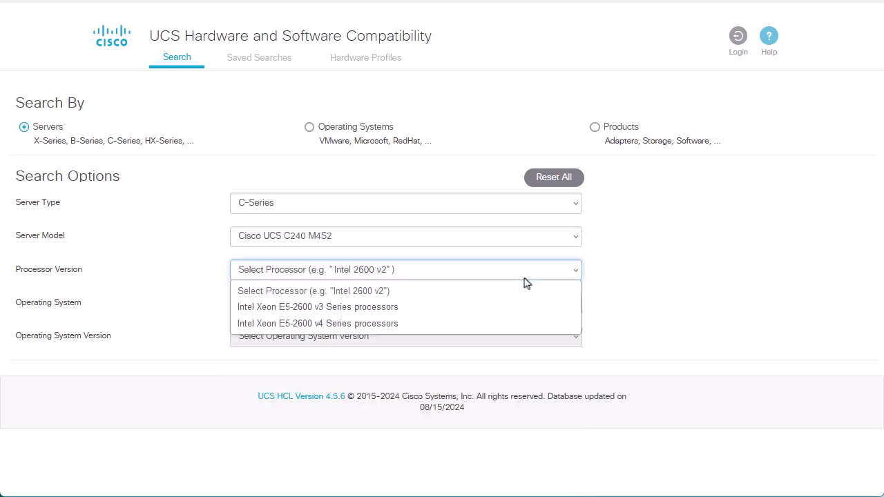
click(428, 310)
click(477, 309)
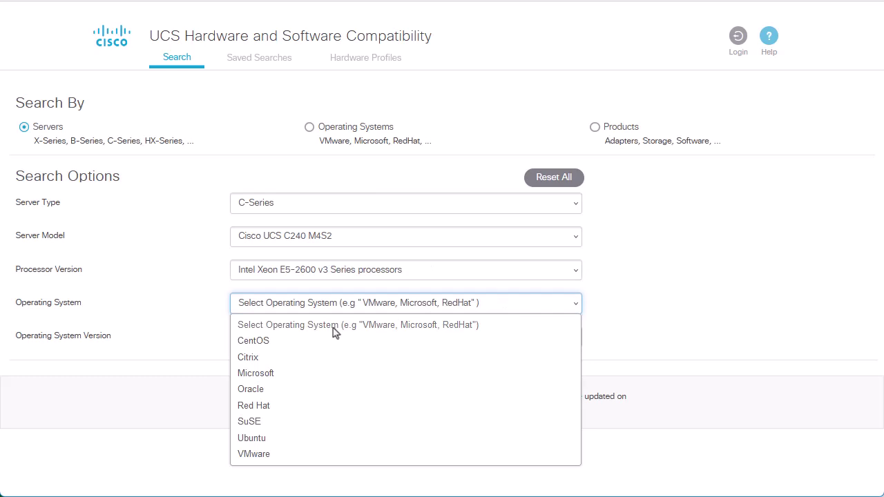
click(270, 453)
click(571, 342)
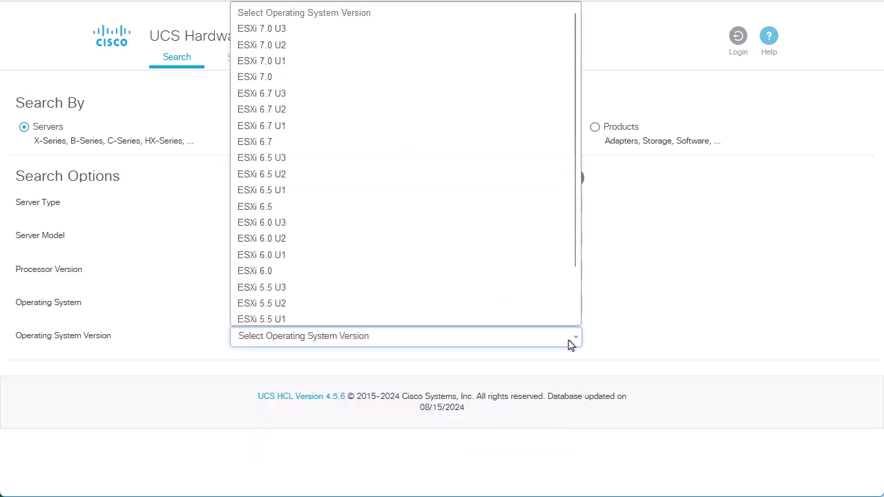
click(377, 61)
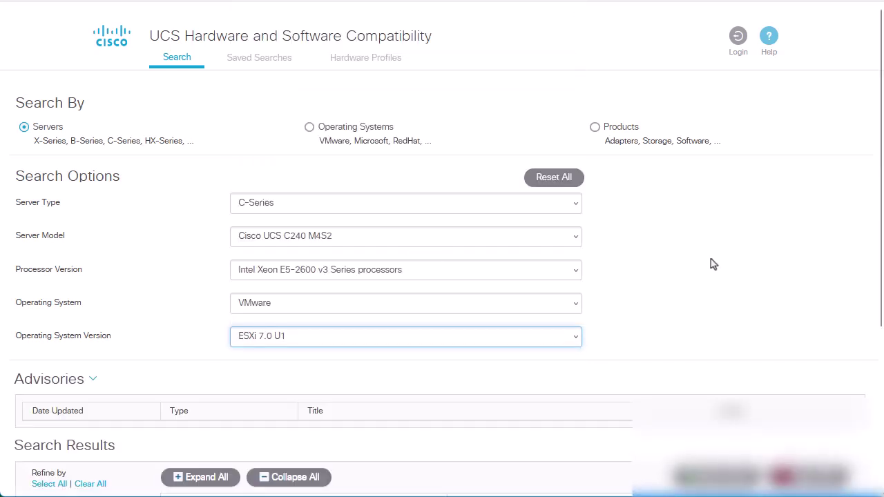
scroll(712, 263, down, 2)
scroll(713, 264, down, 3)
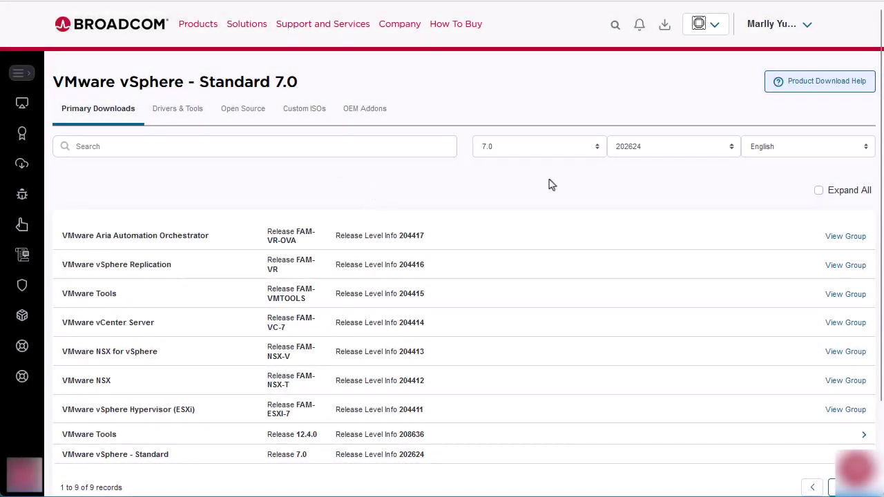
- Search Custom ISOs for 'Cisco' at release 7.0 and expand the ESXi 7.0 U1 Install CD files
click(314, 110)
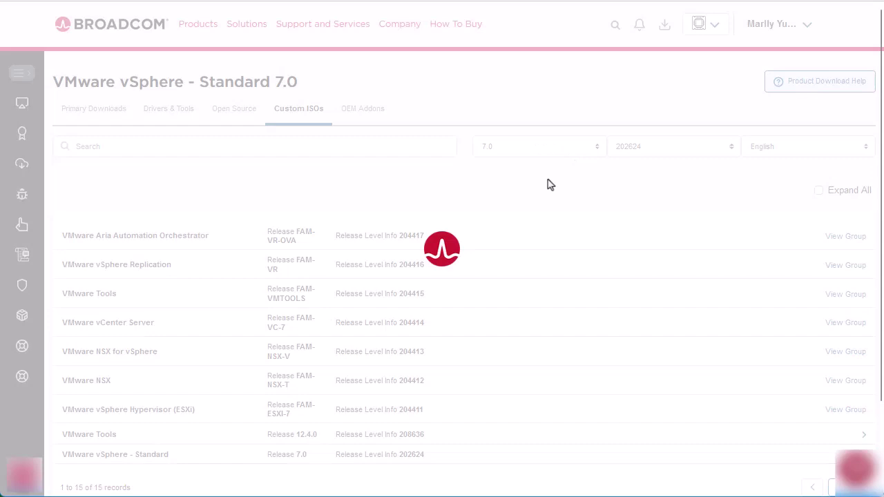
click(597, 157)
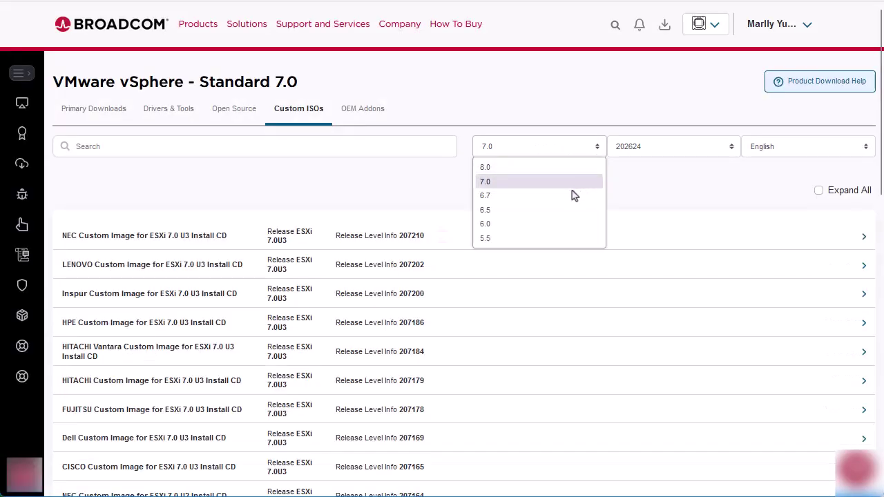
click(561, 185)
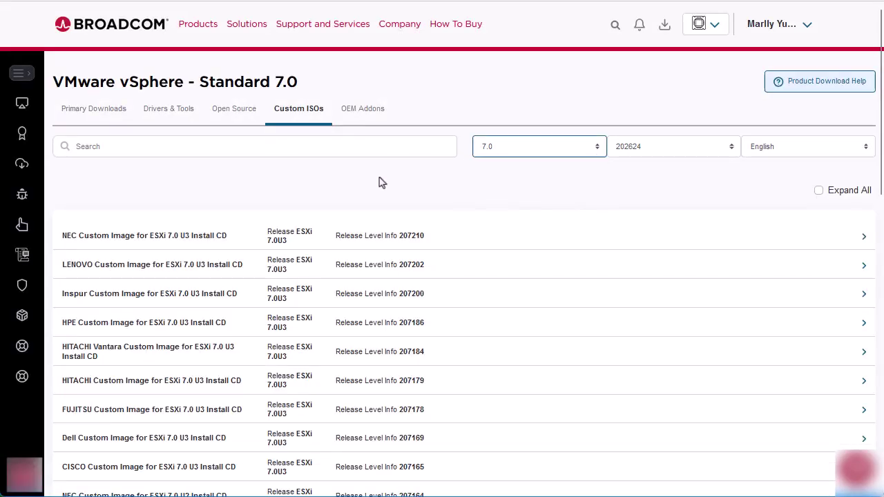
click(283, 146)
text(Cisco)
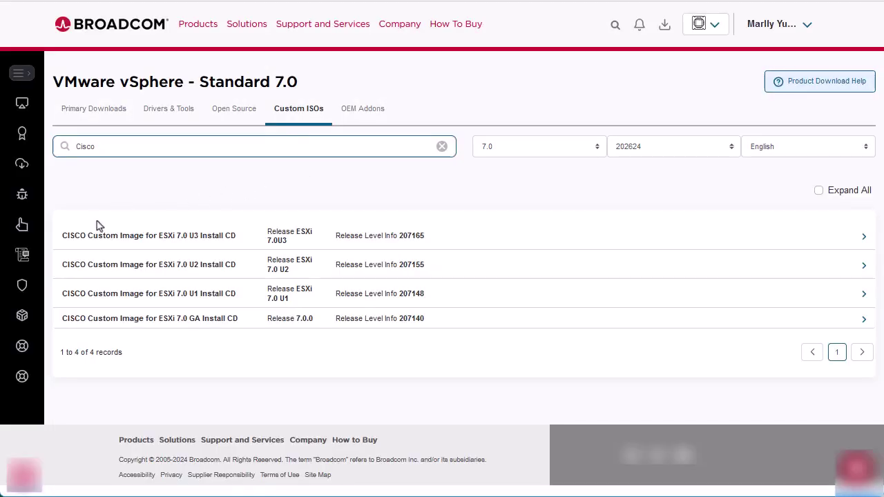
click(252, 298)
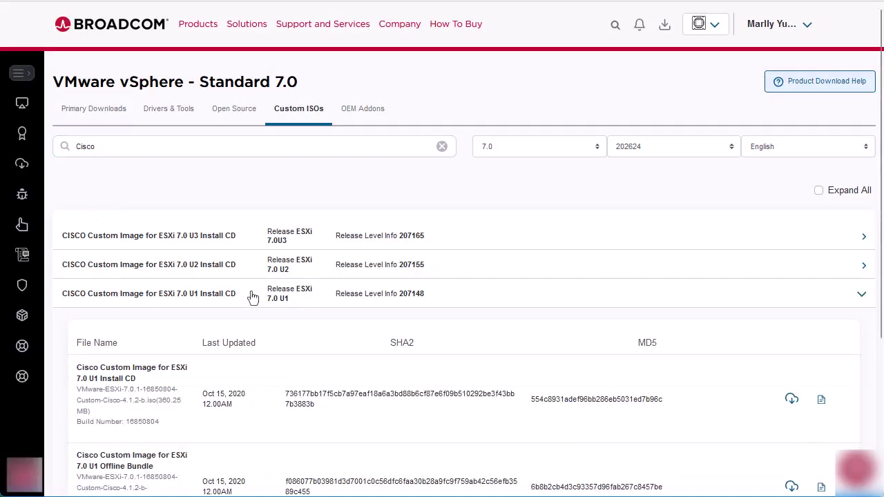
scroll(252, 297, down, 3)
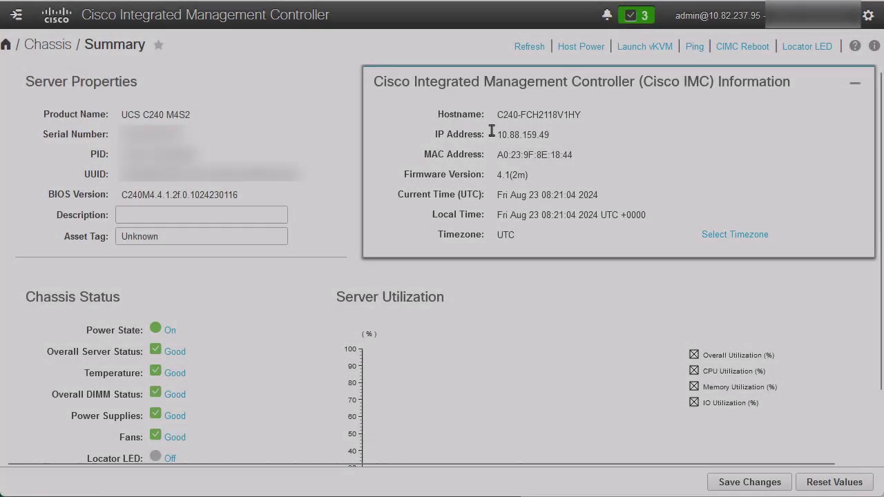
- Launch the vKVM console and activate its virtual media devices
click(665, 48)
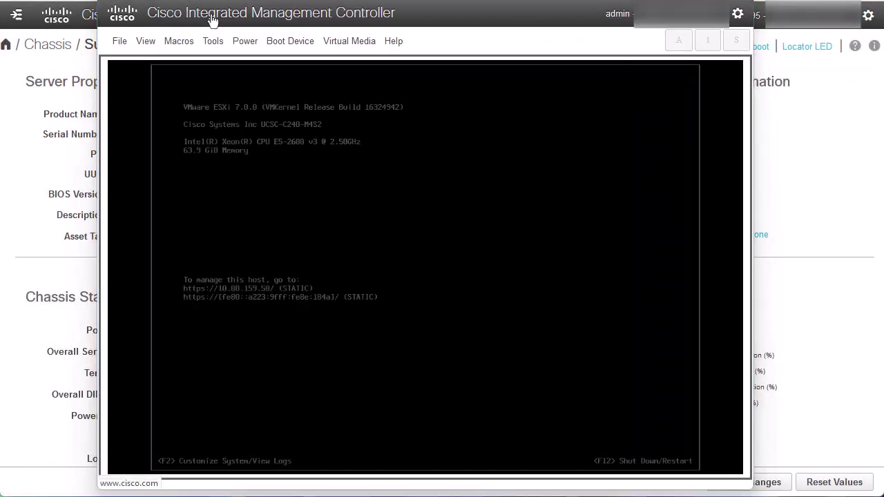
click(347, 44)
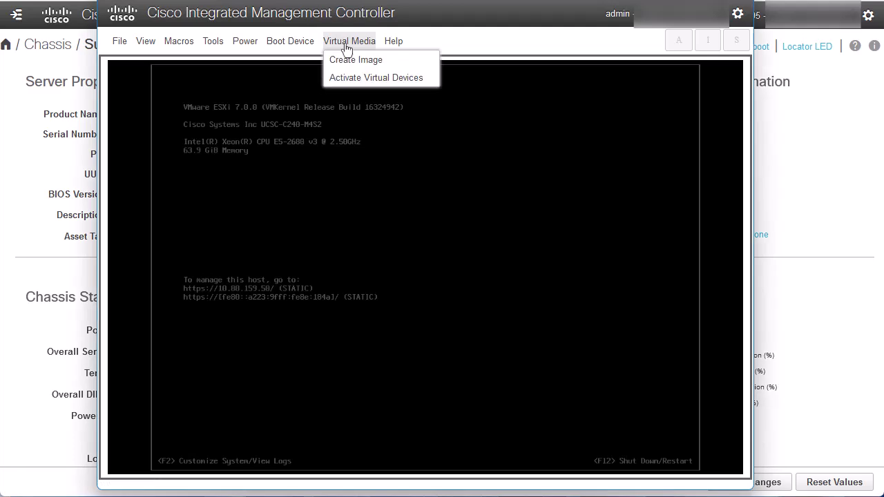
click(351, 80)
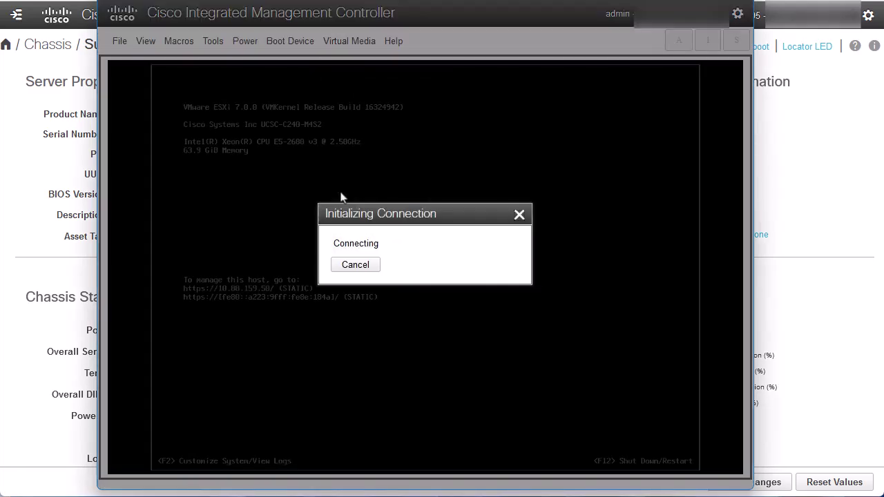
- Map VMware-ESXi-7.0.1-16850804-Custom-Cisco-4.1.2-b.iso as the virtual CD/DVD and verify the mapping
click(348, 42)
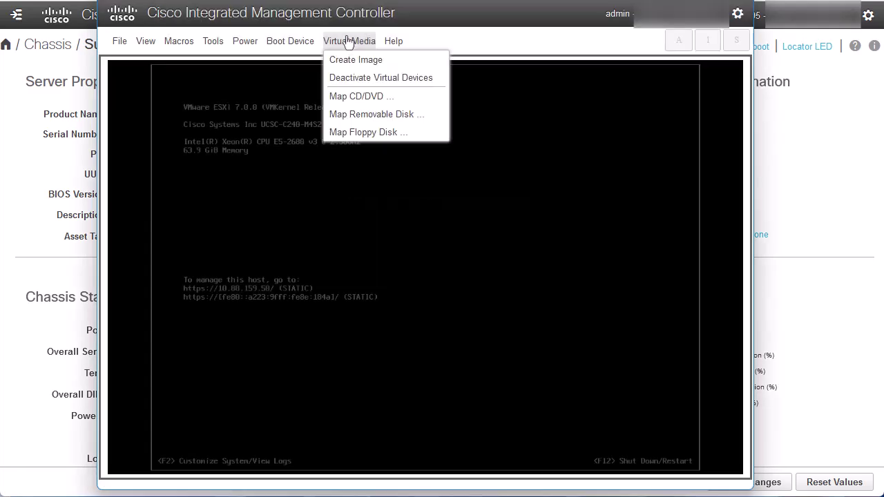
click(348, 97)
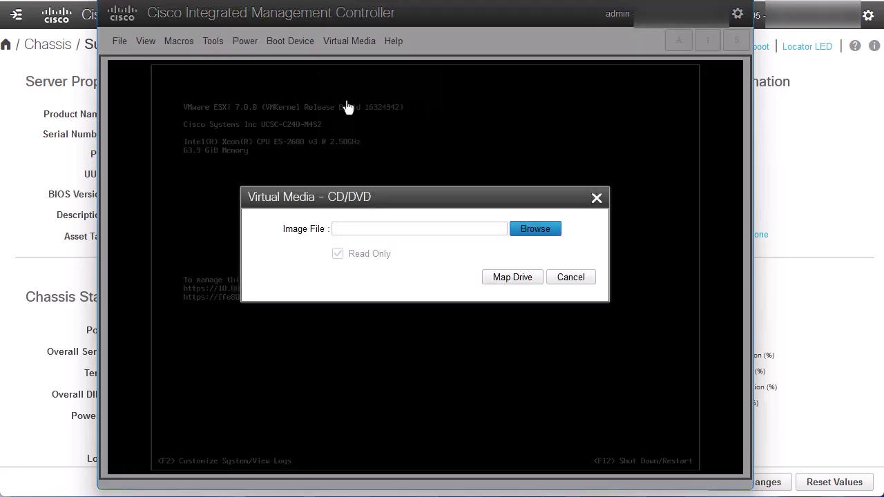
click(520, 229)
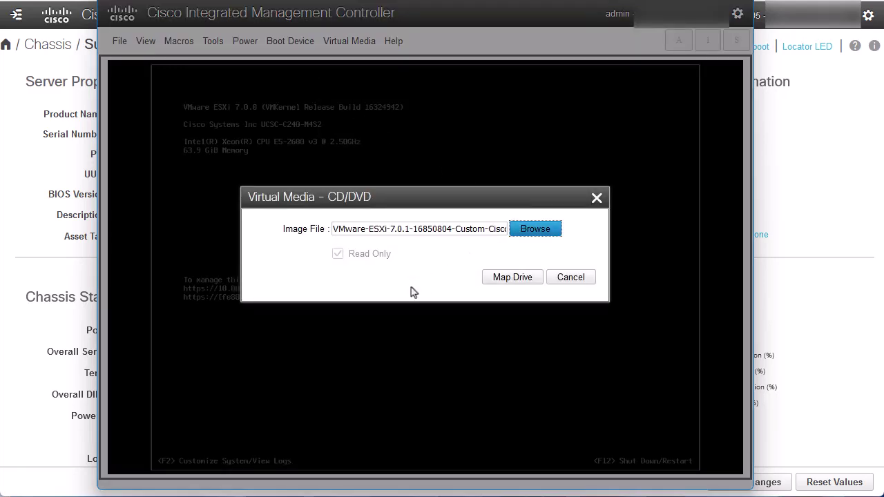
click(524, 280)
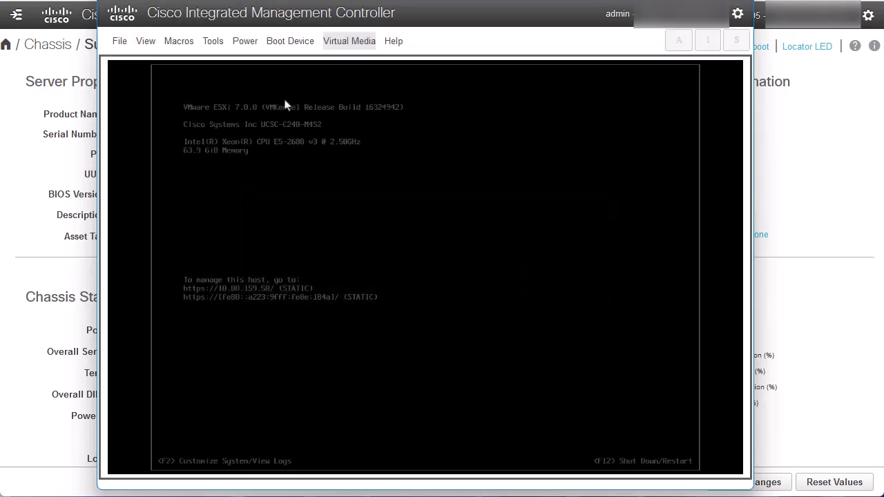
click(331, 43)
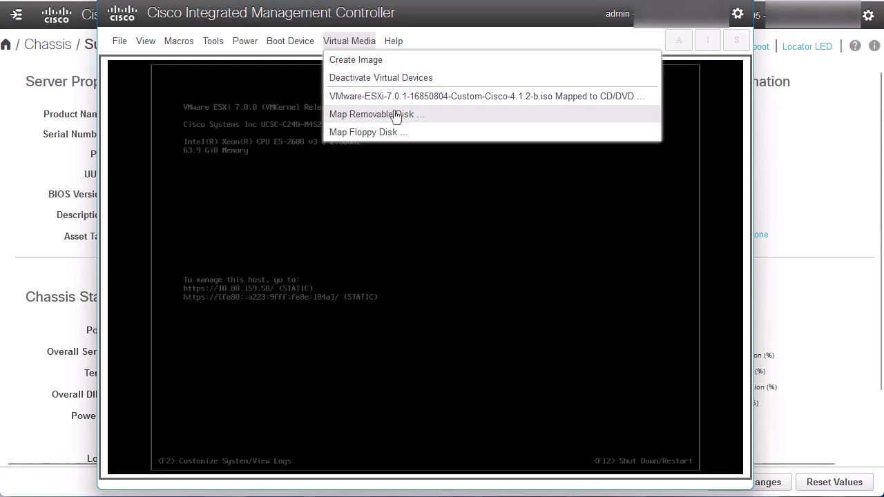
- Warm-reset the server through Power > Reset System and confirm
click(241, 41)
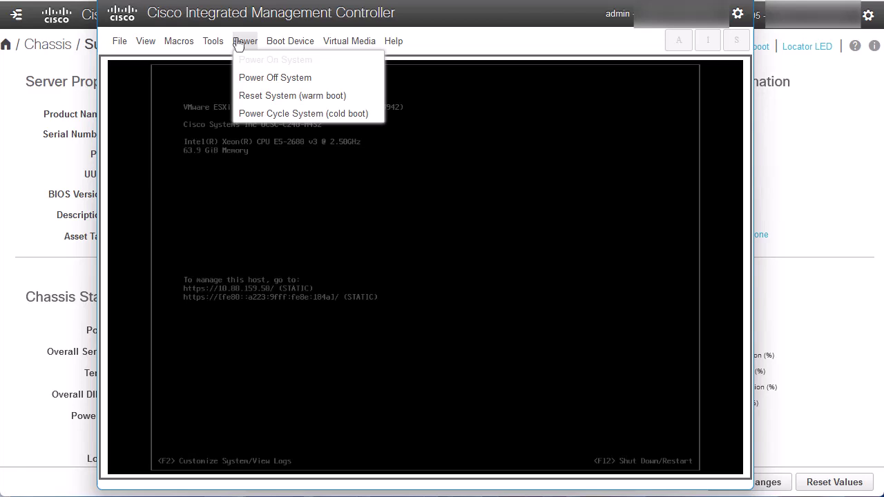
click(295, 98)
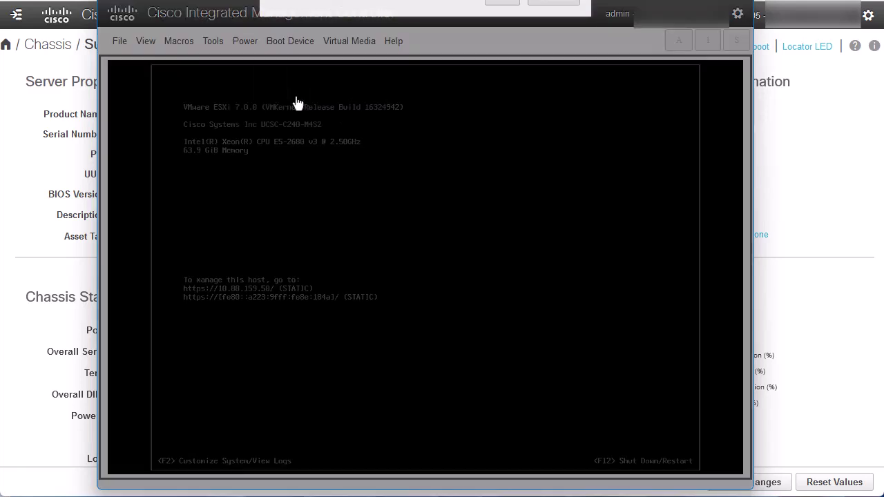
click(511, 54)
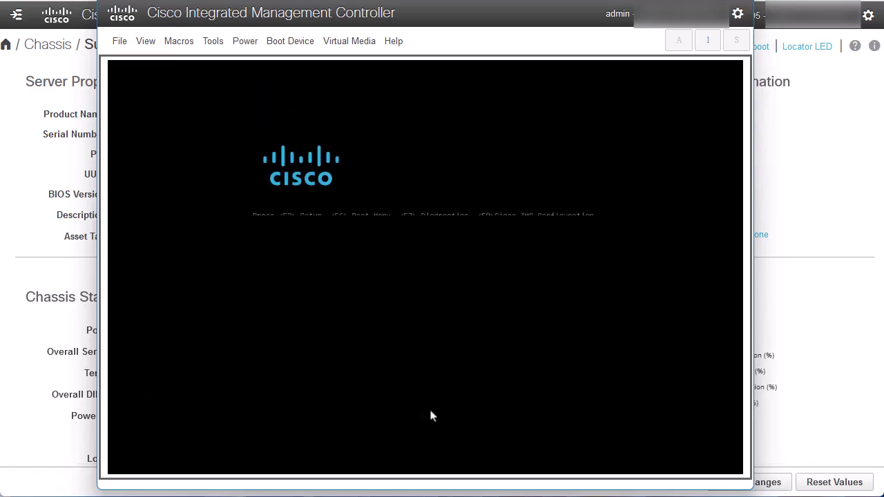
- At POST, use the F6 boot menu to boot from the mapped virtual DVD
key(F6)
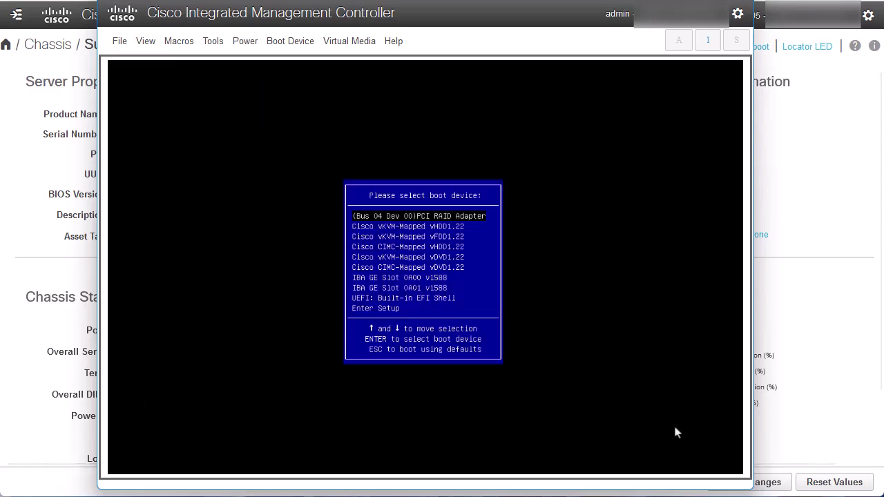
key(Down)
key(Down)
key(Down)
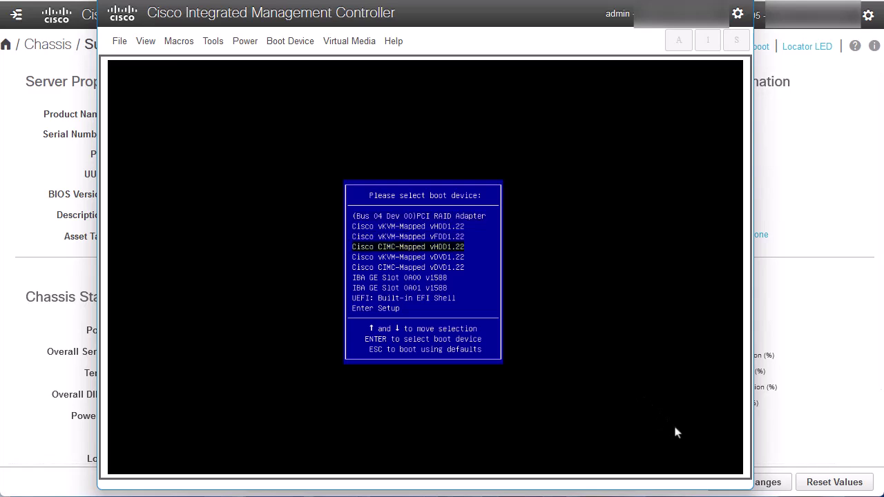
key(Return)
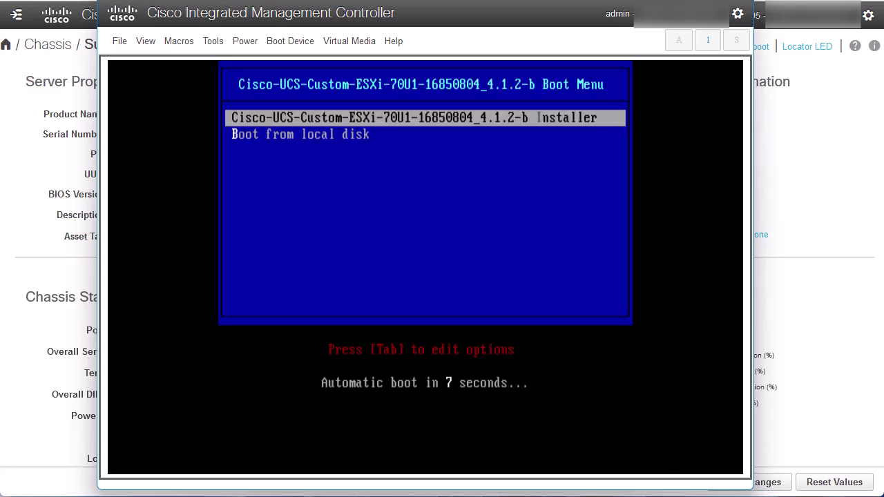
- Boot the ESXi 7.0.1 installer, pass the welcome screen and accept the EULA with F11
key(Return)
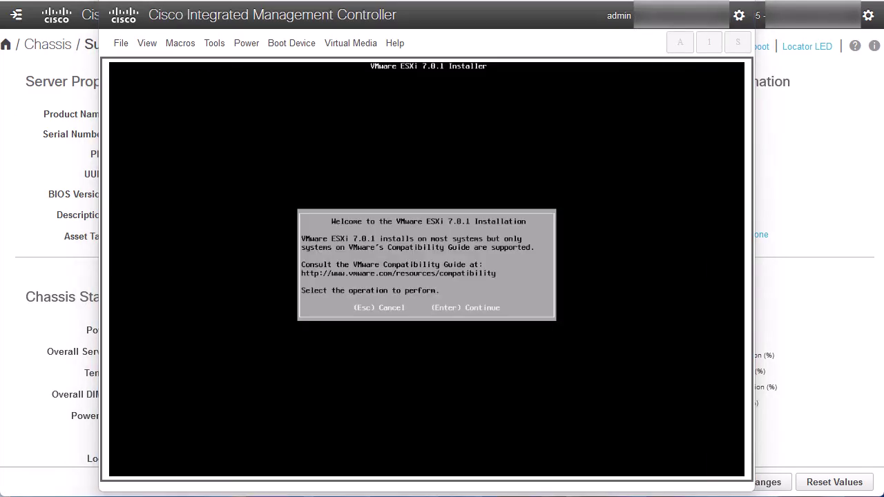
key(Return)
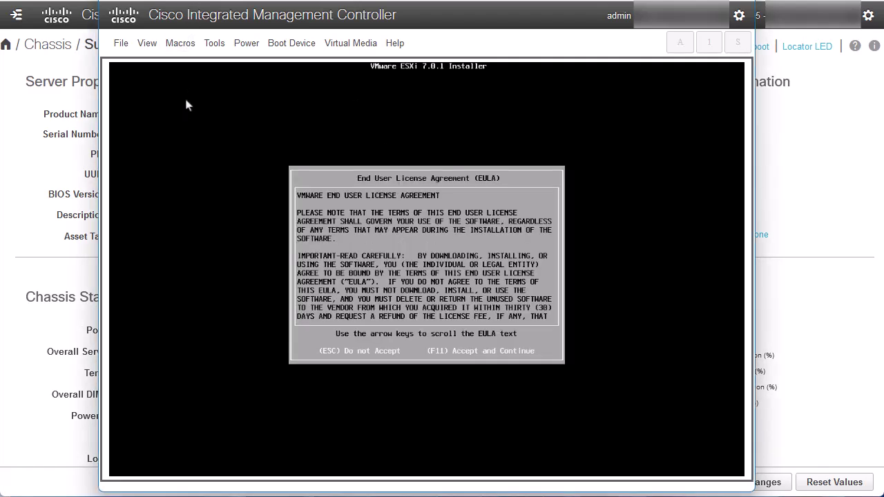
key(F11)
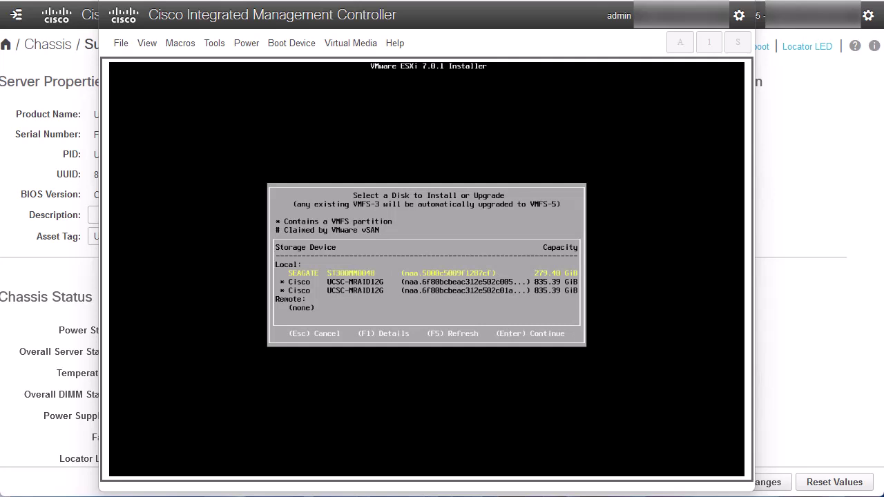
- Select the Cisco UCSC-MRAID12G disk, choose Upgrade ESXi preserving VMFS, and confirm the upgrade
key(Return)
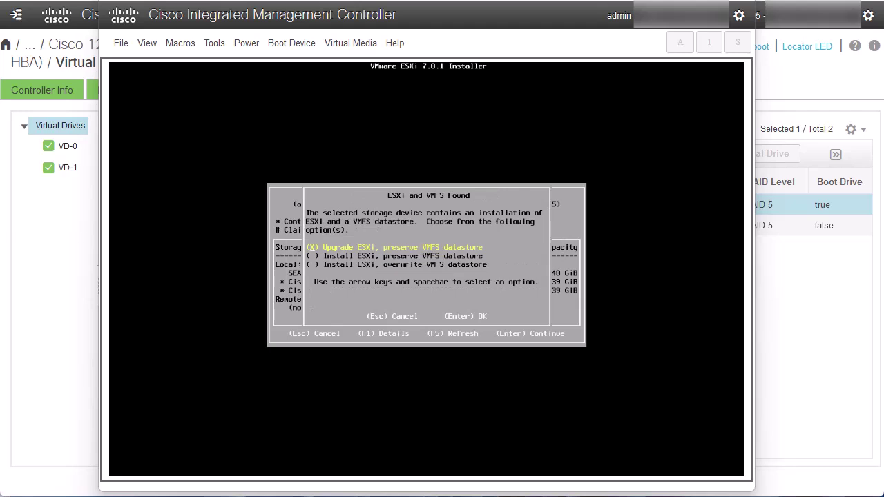
key(Return)
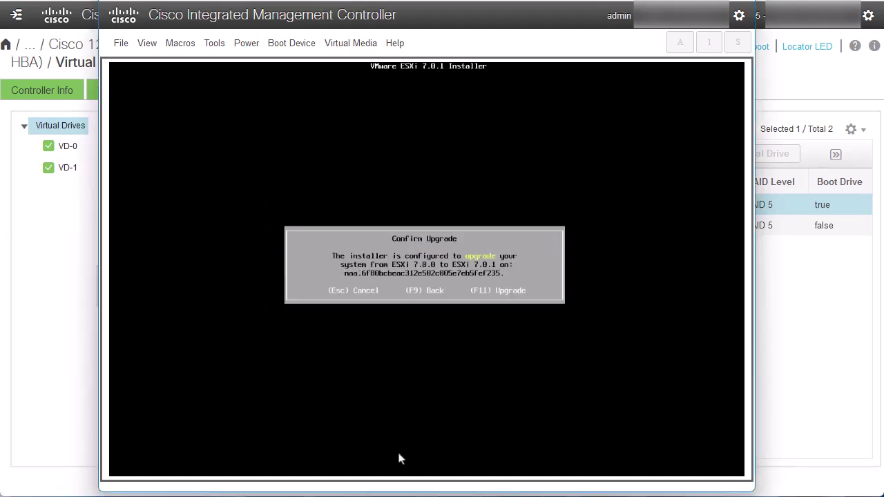
key(F11)
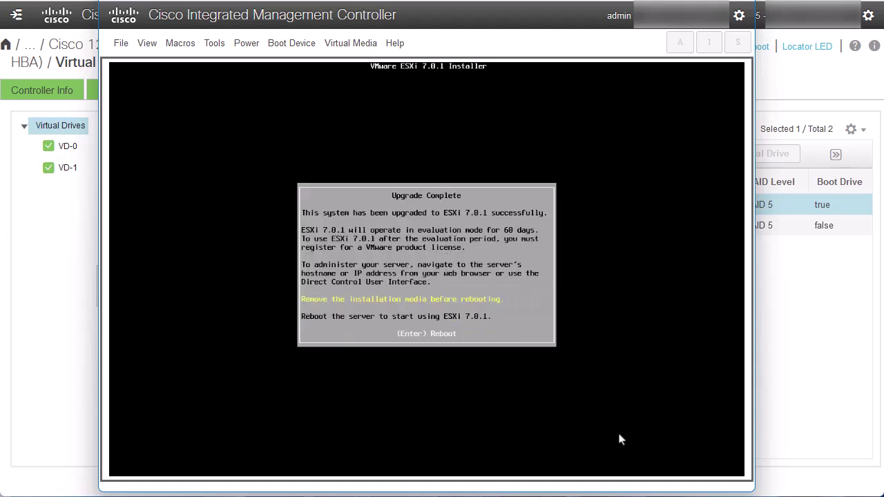
- Reboot after Upgrade Complete and press F2 once ESXi 7.0.1 build 16850804 is up
key(Return)
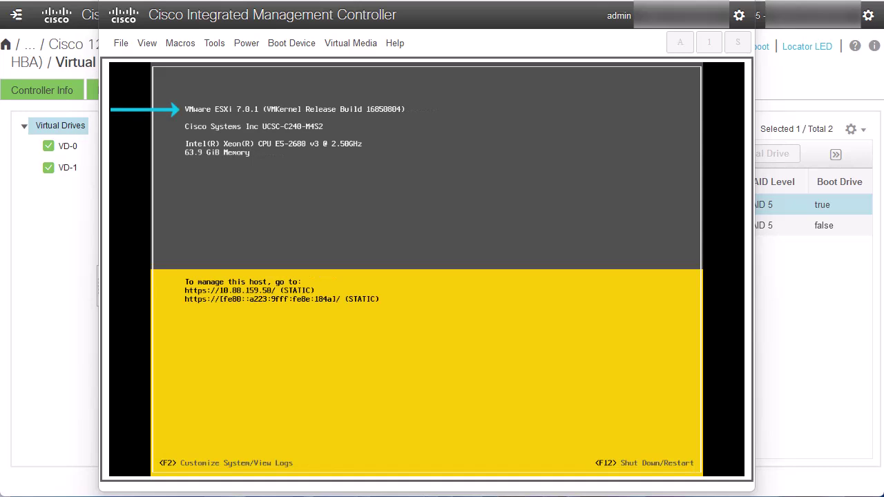
key(F2)
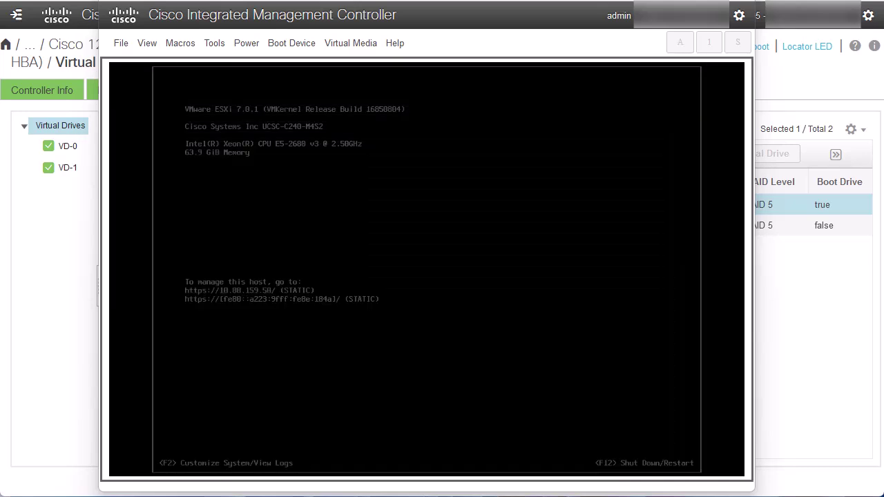